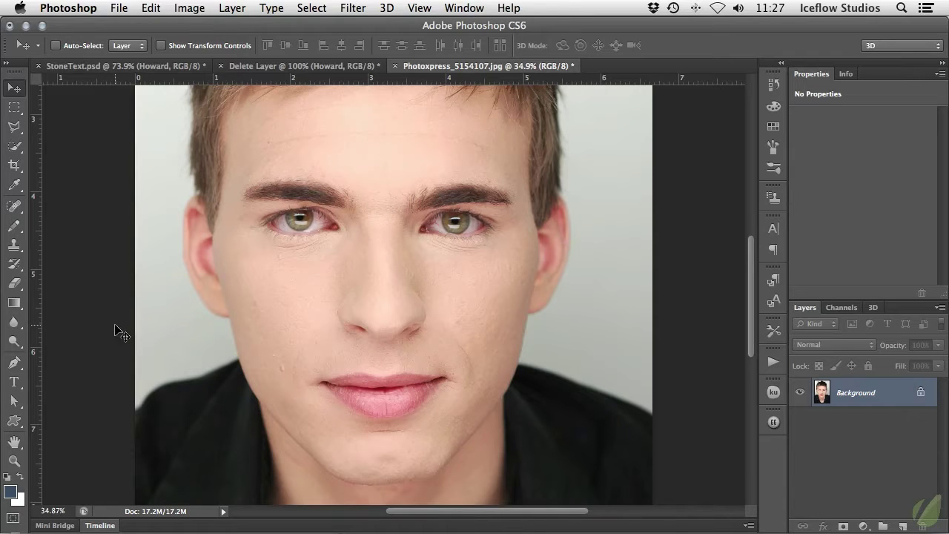
Step: Activate the Burn Tool, keep its range on Midtones and set the exposure to 21%
{"action": "left_click", "coordinate": [12, 343]}
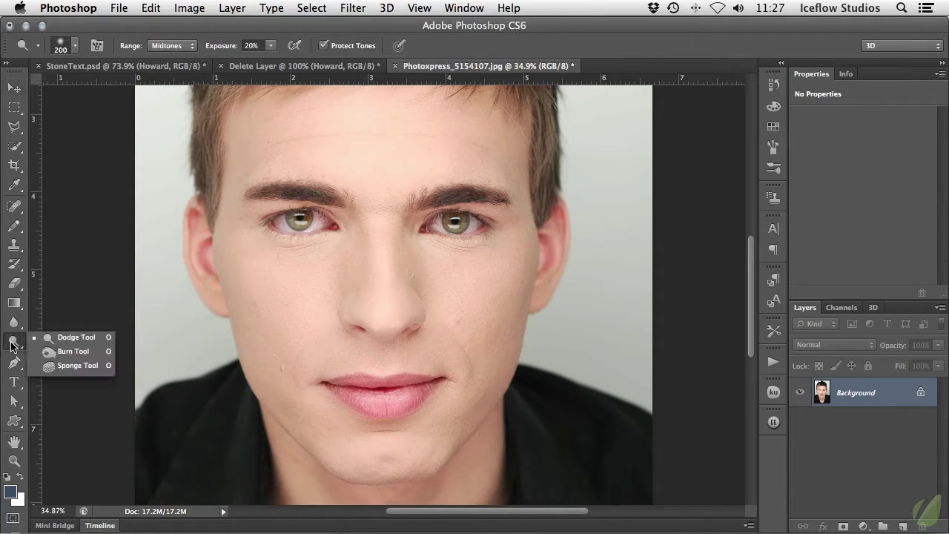
{"action": "left_click", "coordinate": [104, 363]}
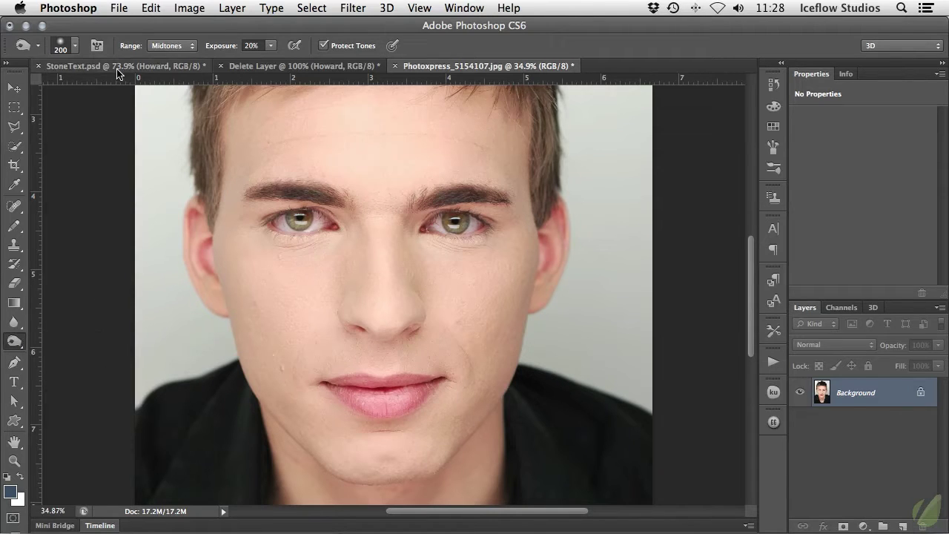
{"action": "left_click", "coordinate": [192, 46]}
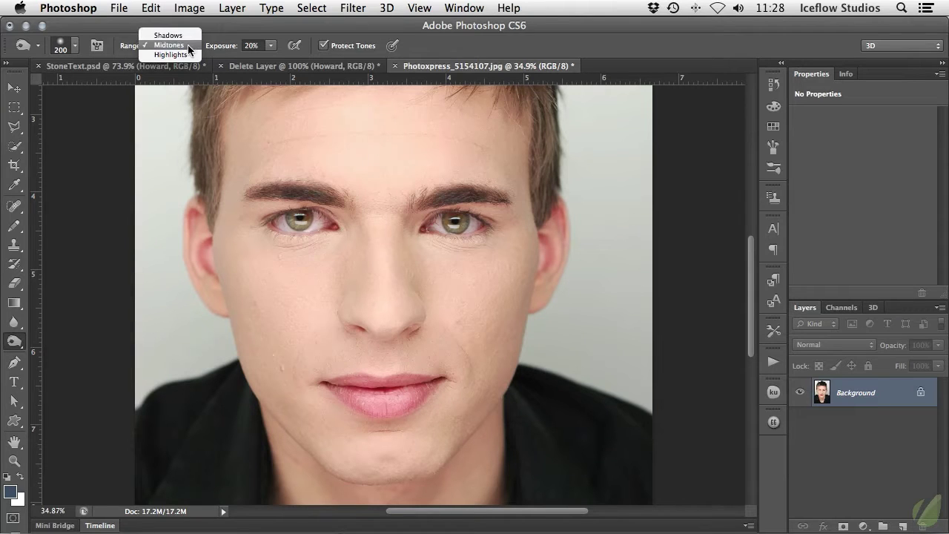
{"action": "left_click", "coordinate": [185, 43]}
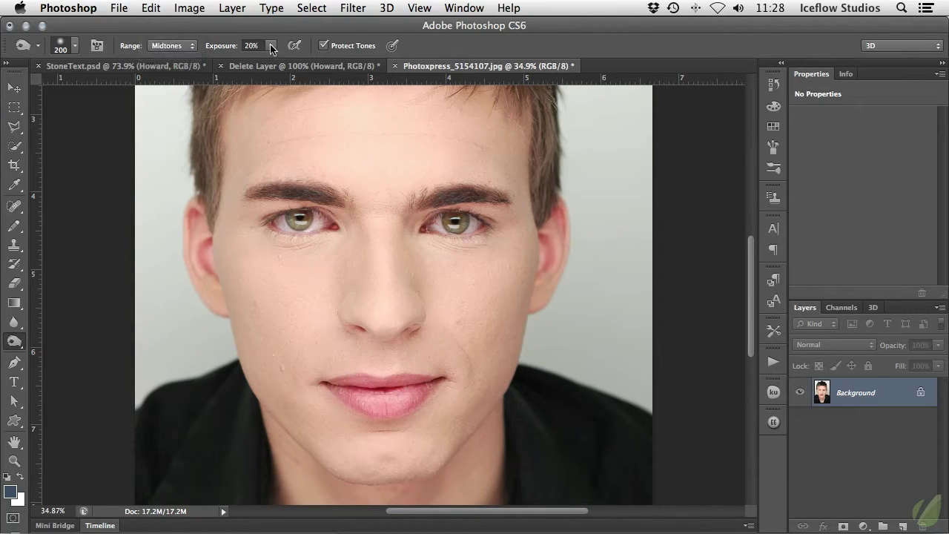
{"action": "left_click", "coordinate": [271, 46]}
{"action": "left_click_drag", "start_coordinate": [272, 64], "coordinate": [330, 63]}
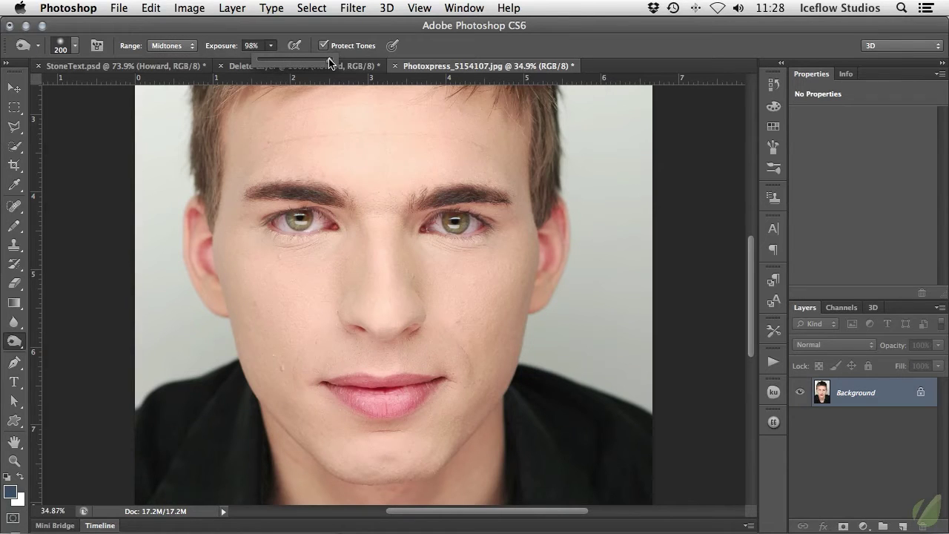
{"action": "left_click_drag", "start_coordinate": [330, 63], "coordinate": [273, 62]}
{"action": "left_click", "coordinate": [273, 27]}
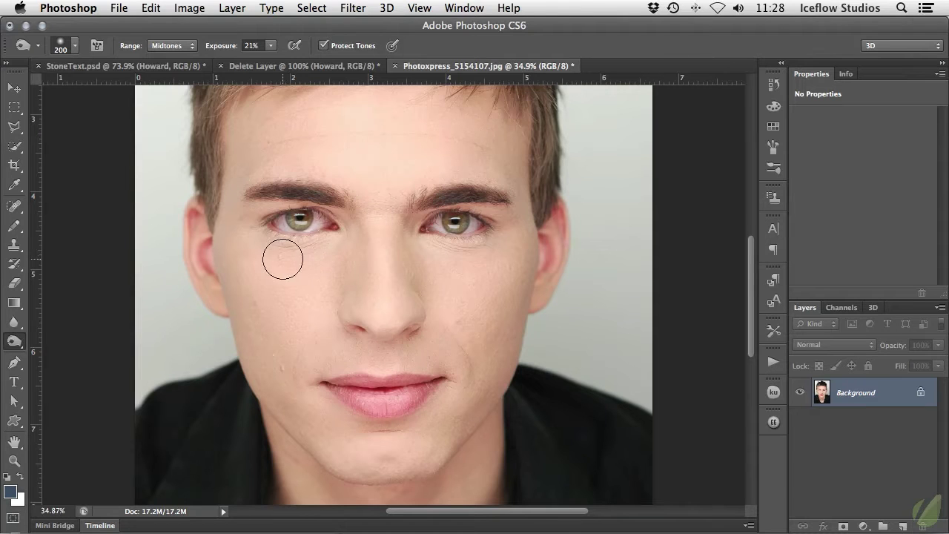
Step: Try burning the sides of the nose and face and dodging the chin directly on the Background layer
{"action": "scroll", "coordinate": [250, 331], "scroll_direction": "up", "scroll_amount": 1}
{"action": "scroll", "coordinate": [250, 331], "scroll_direction": "down", "scroll_amount": 3}
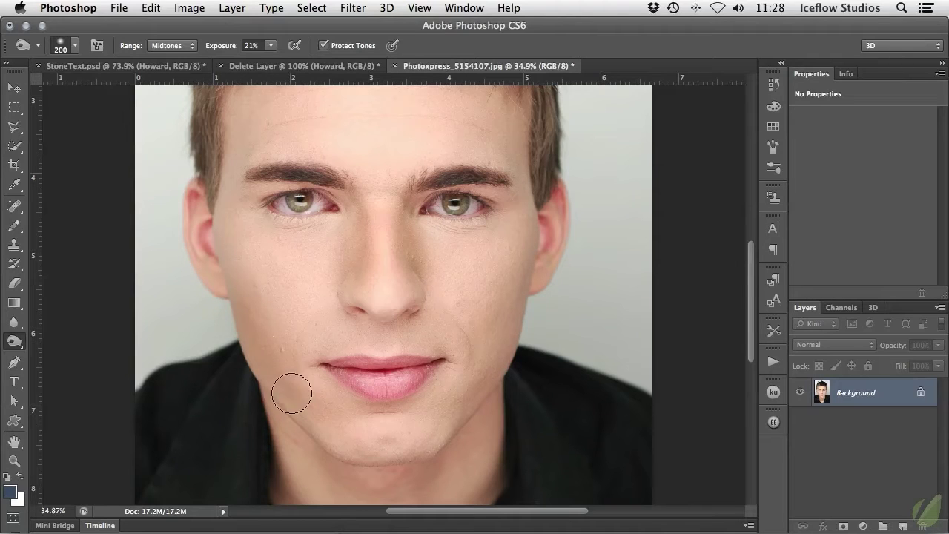
{"action": "left_click", "coordinate": [20, 345]}
{"action": "left_click", "coordinate": [74, 337]}
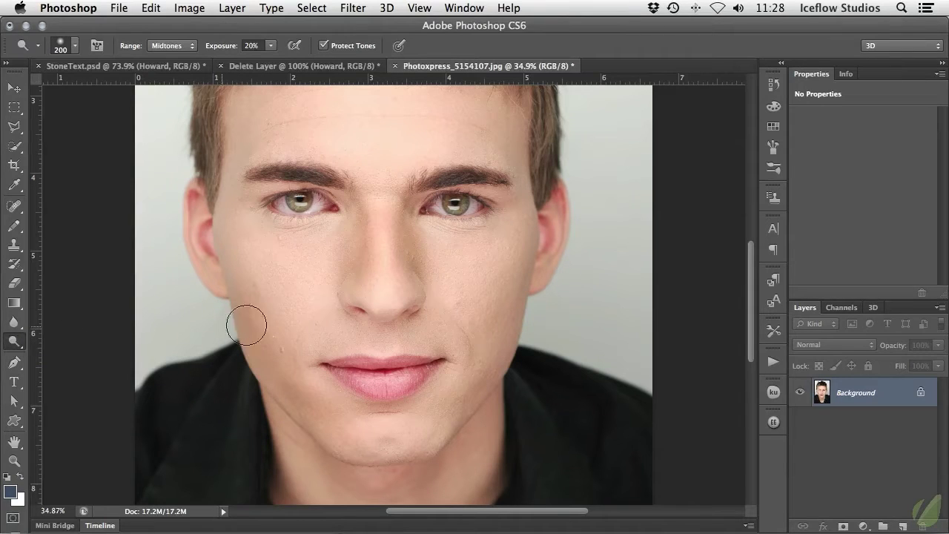
{"action": "mouse_move", "coordinate": [381, 438]}
{"action": "left_mouse_down"}
{"action": "mouse_move", "coordinate": [419, 425]}
{"action": "mouse_move", "coordinate": [367, 429]}
{"action": "mouse_move", "coordinate": [406, 439]}
{"action": "mouse_move", "coordinate": [386, 426]}
{"action": "left_mouse_up"}
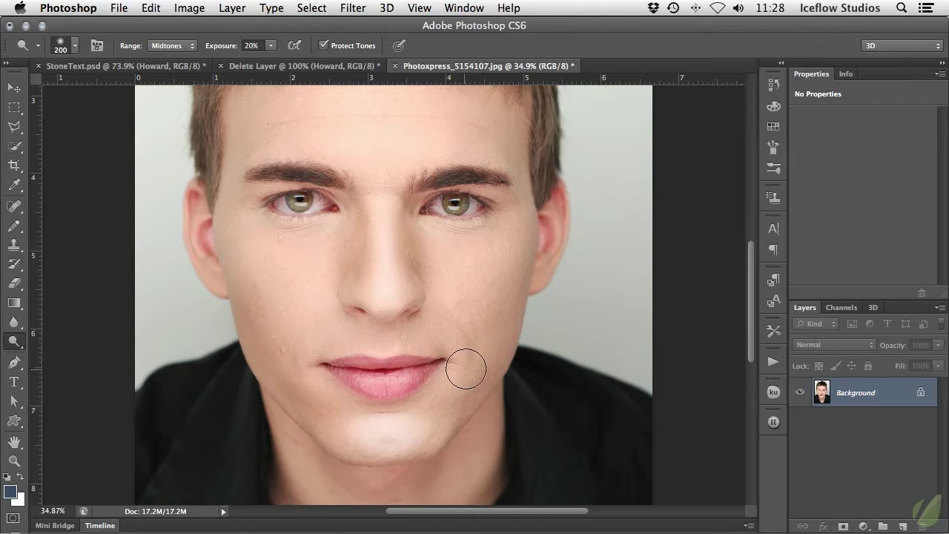
Step: Revert the photo to its Open state in the history to discard the direct burning and dodging
{"action": "left_click", "coordinate": [773, 84]}
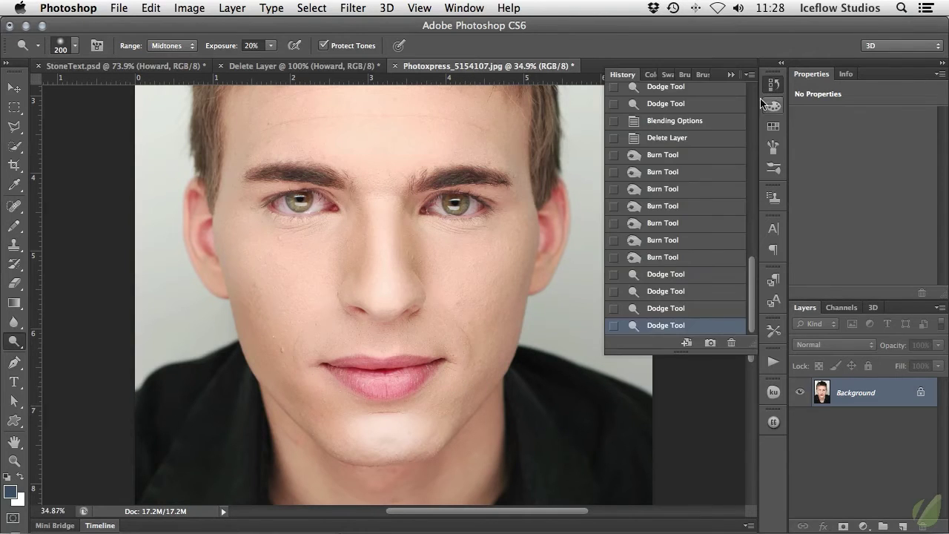
{"action": "scroll", "coordinate": [708, 124], "scroll_direction": "up", "scroll_amount": 3}
{"action": "scroll", "coordinate": [708, 124], "scroll_direction": "up", "scroll_amount": 2}
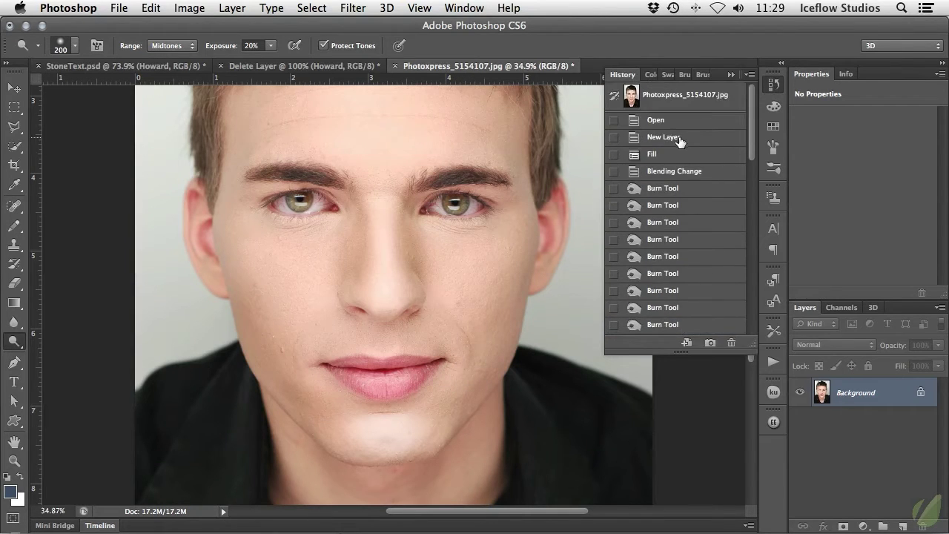
{"action": "left_click", "coordinate": [677, 121]}
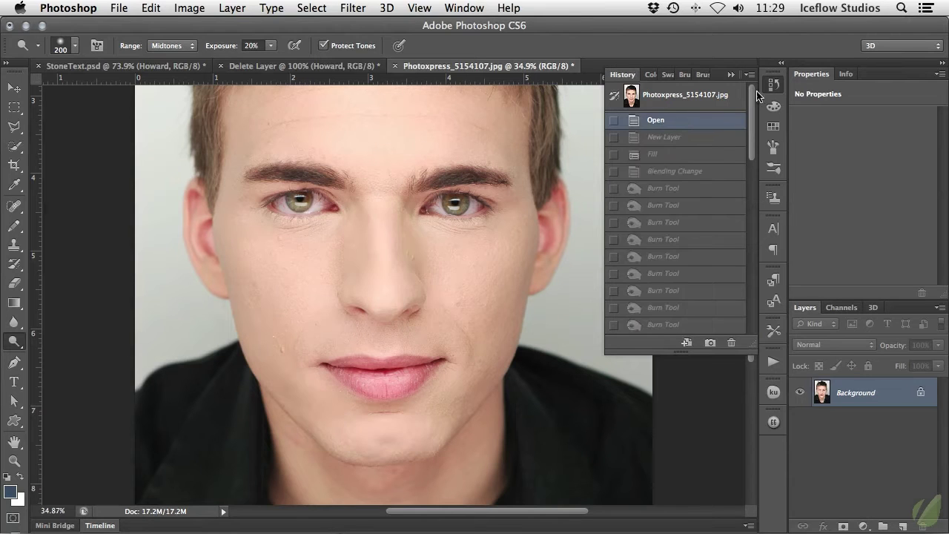
{"action": "left_click", "coordinate": [773, 84]}
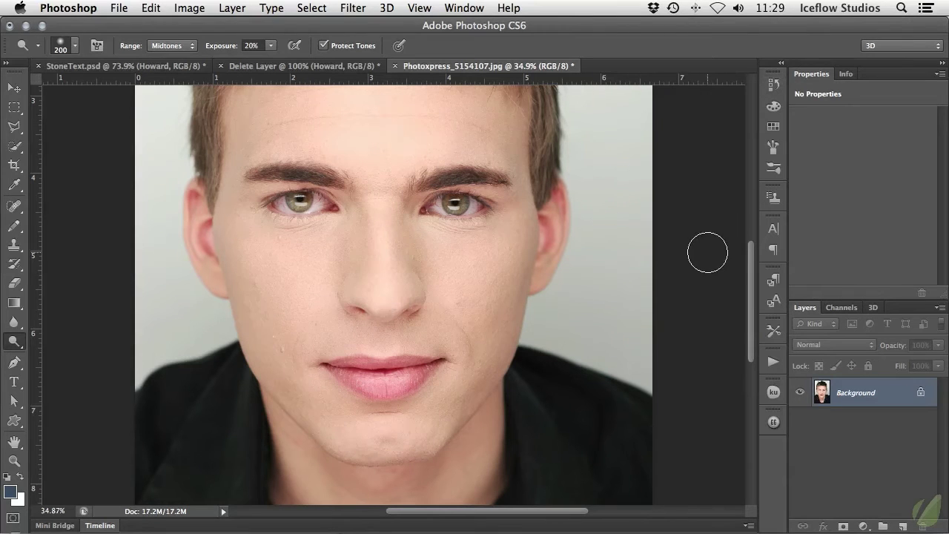
Step: Create a new layer named Burn above the Background
{"action": "key", "text": "v"}
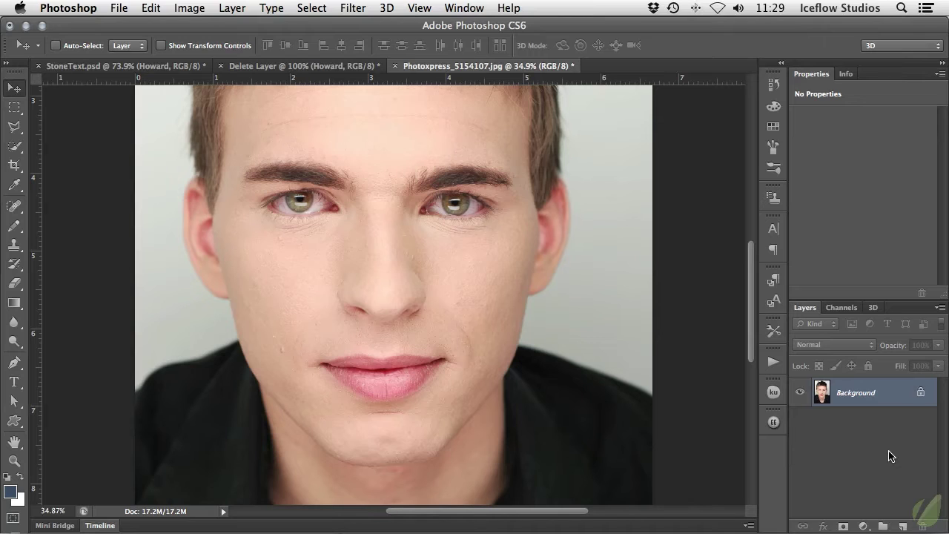
{"action": "key", "text": "super+shift+n"}
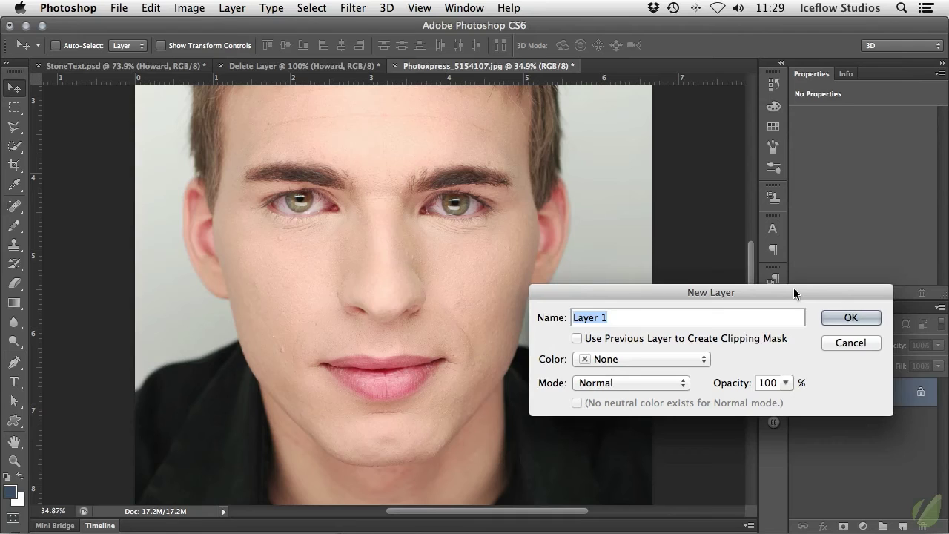
{"action": "type", "text": "Burn"}
{"action": "key", "text": "Return"}
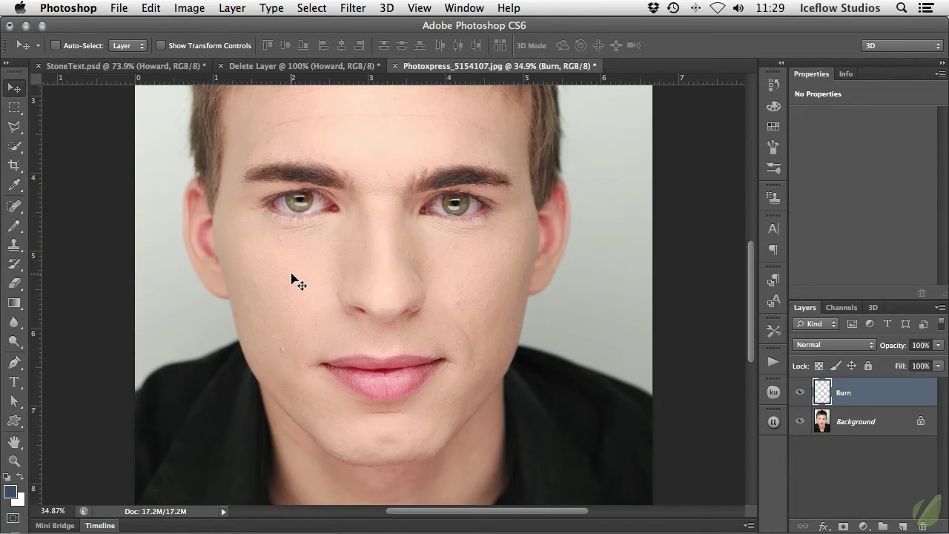
Step: Fill the Burn layer with 50% Gray and set its blending mode to Overlay
{"action": "key", "text": "shift+F5"}
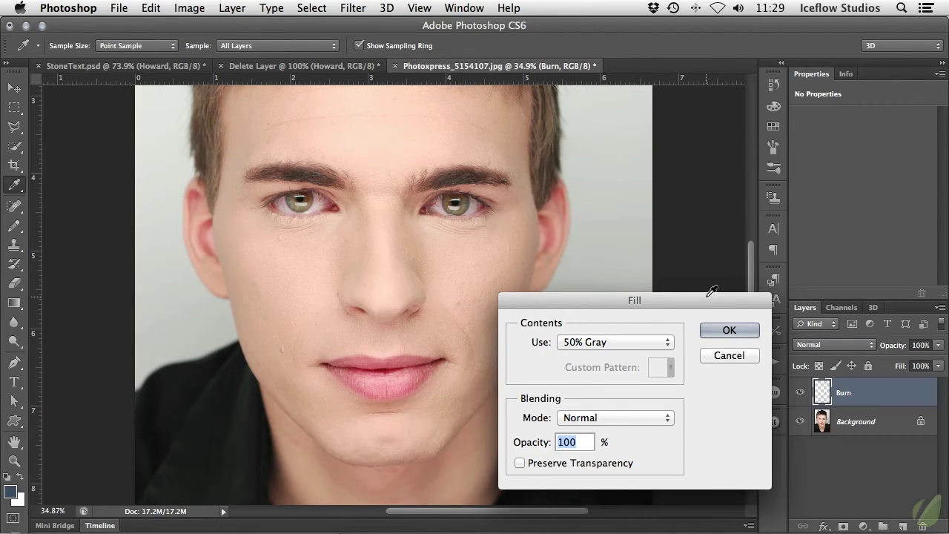
{"action": "left_click", "coordinate": [670, 343]}
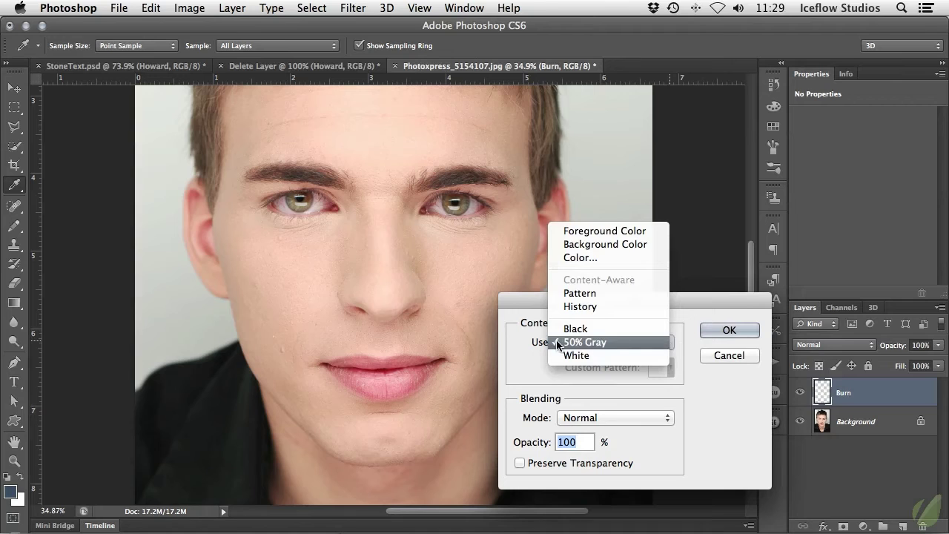
{"action": "left_click", "coordinate": [611, 342]}
{"action": "left_click", "coordinate": [728, 331]}
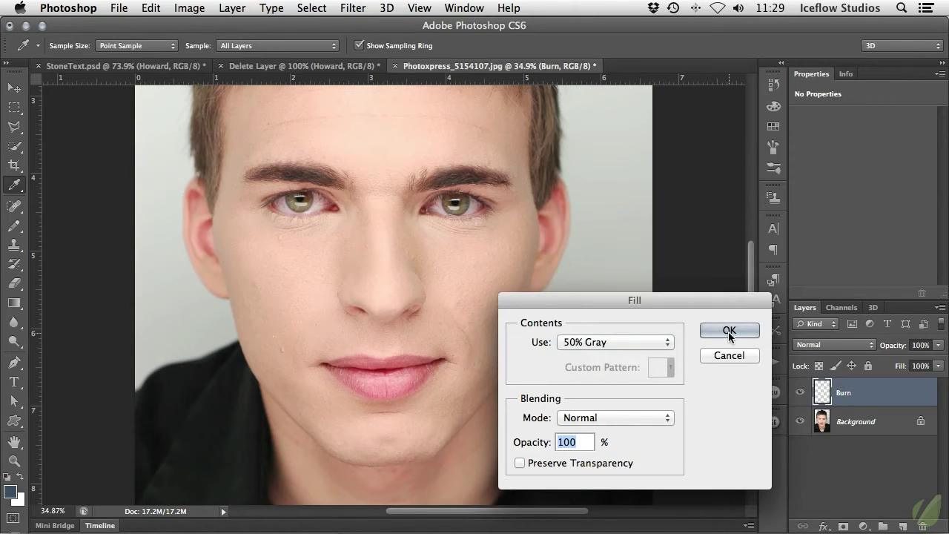
{"action": "key", "text": "v"}
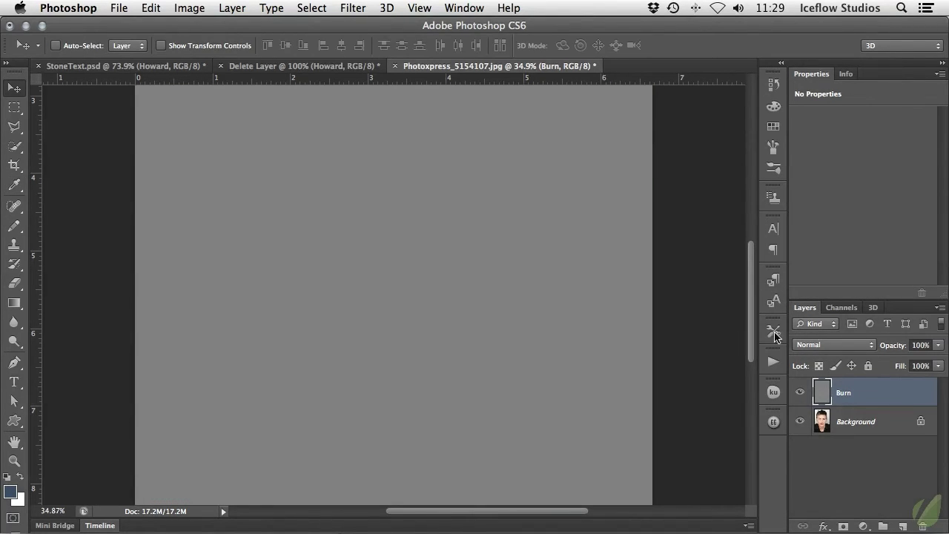
{"action": "left_click", "coordinate": [868, 342]}
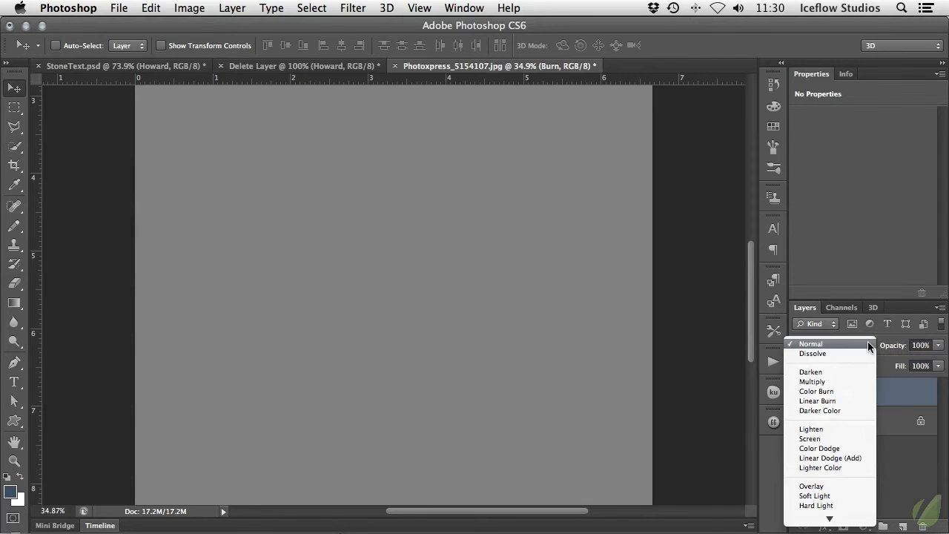
{"action": "left_click", "coordinate": [853, 484]}
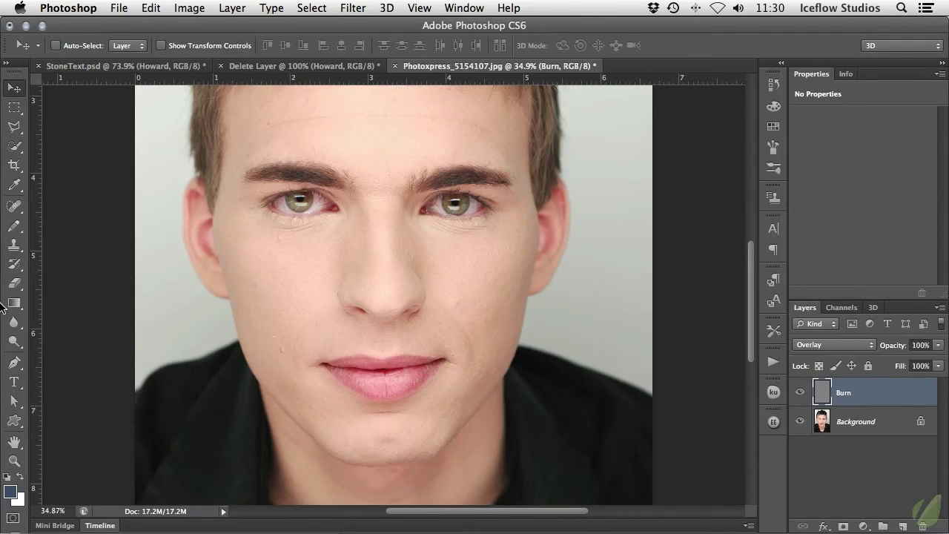
Step: Darken the sides of the nose, the cheeks, the jawline and the temples with the Burn Tool on the Burn layer
{"action": "left_click_drag", "start_coordinate": [11, 342], "coordinate": [54, 351]}
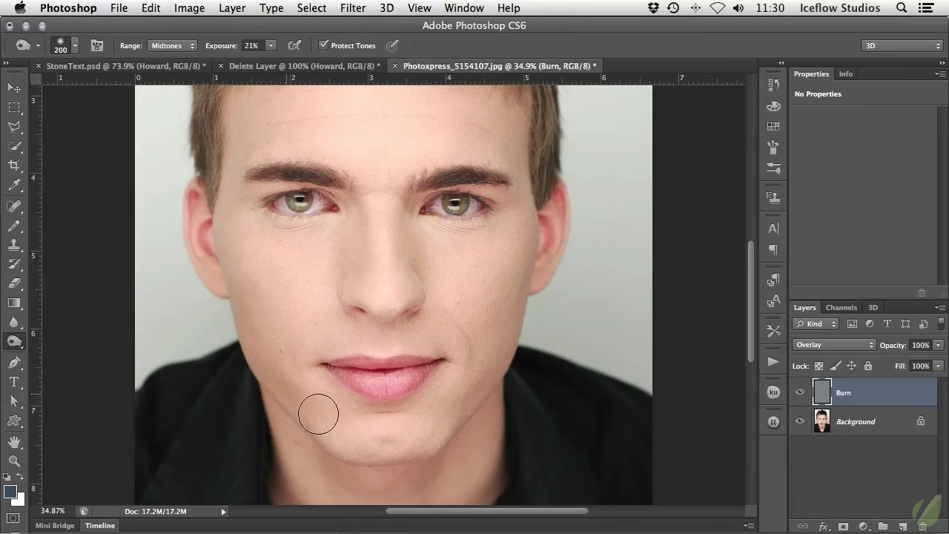
{"action": "mouse_move", "coordinate": [356, 259]}
{"action": "left_mouse_down"}
{"action": "mouse_move", "coordinate": [354, 287]}
{"action": "mouse_move", "coordinate": [366, 205]}
{"action": "mouse_move", "coordinate": [360, 269]}
{"action": "left_mouse_up"}
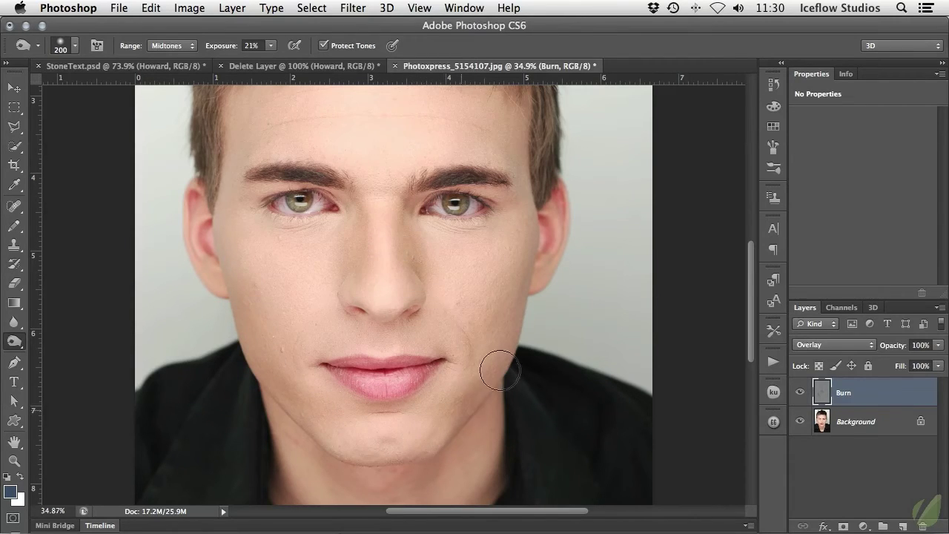
{"action": "mouse_move", "coordinate": [499, 371]}
{"action": "left_mouse_down"}
{"action": "mouse_move", "coordinate": [532, 285]}
{"action": "mouse_move", "coordinate": [527, 247]}
{"action": "left_mouse_up"}
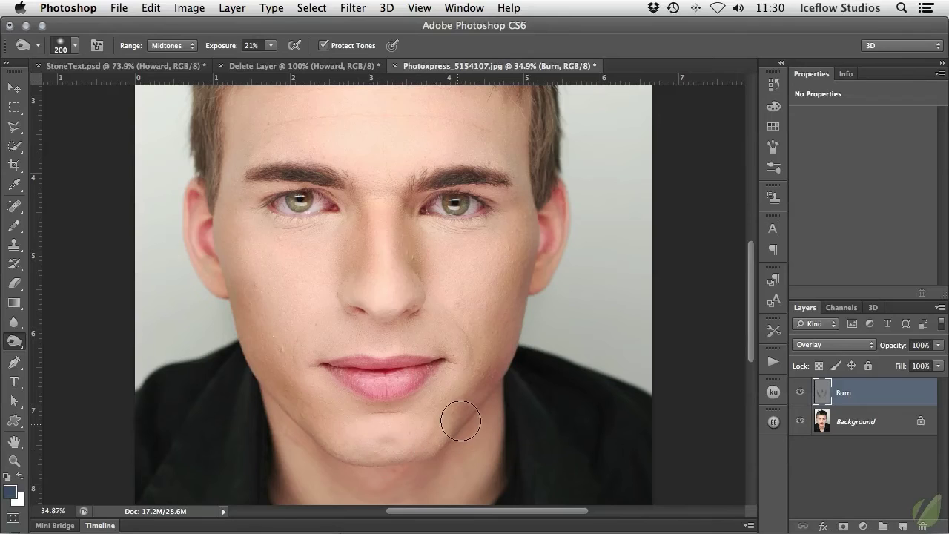
{"action": "scroll", "coordinate": [371, 292], "scroll_direction": "up", "scroll_amount": 2}
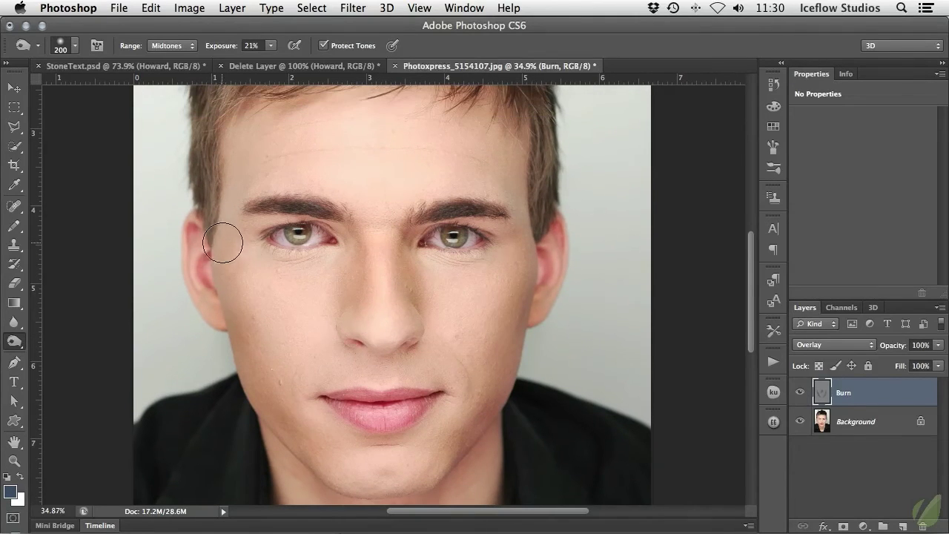
{"action": "mouse_move", "coordinate": [223, 243]}
{"action": "left_mouse_down"}
{"action": "mouse_move", "coordinate": [237, 116]}
{"action": "mouse_move", "coordinate": [215, 242]}
{"action": "left_mouse_up"}
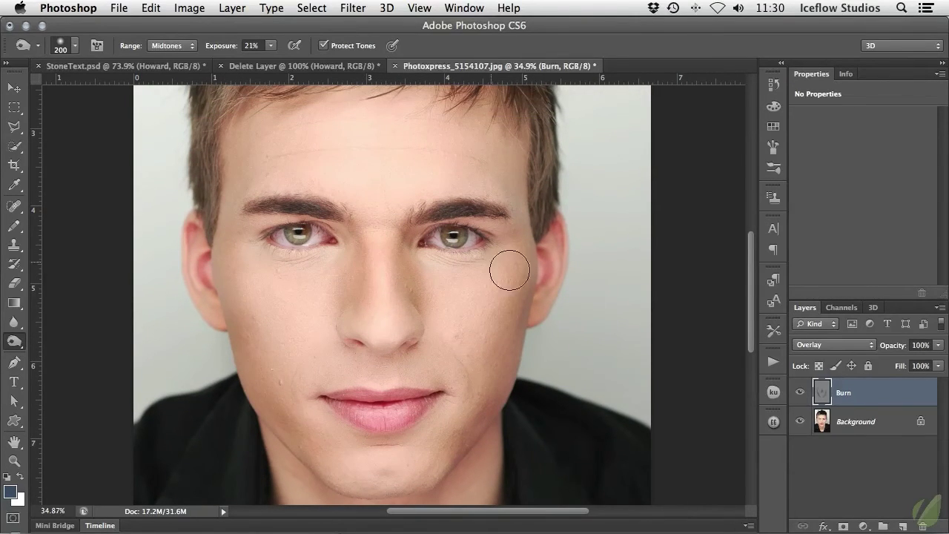
Step: Compare the portrait with and without the Burn layer and preview the effect at a lower layer opacity
{"action": "left_click", "coordinate": [800, 393]}
{"action": "left_click", "coordinate": [800, 393]}
{"action": "left_click", "coordinate": [938, 346]}
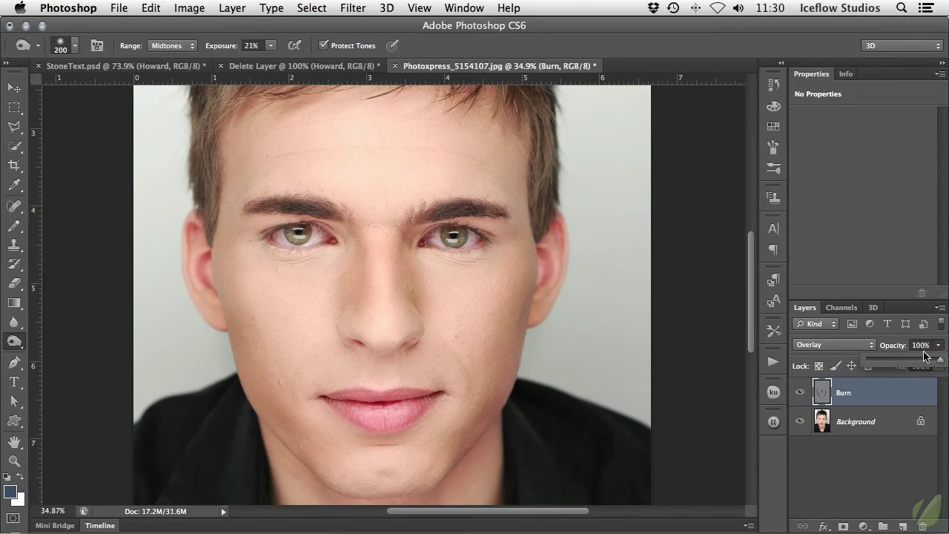
{"action": "left_click_drag", "start_coordinate": [921, 362], "coordinate": [895, 362]}
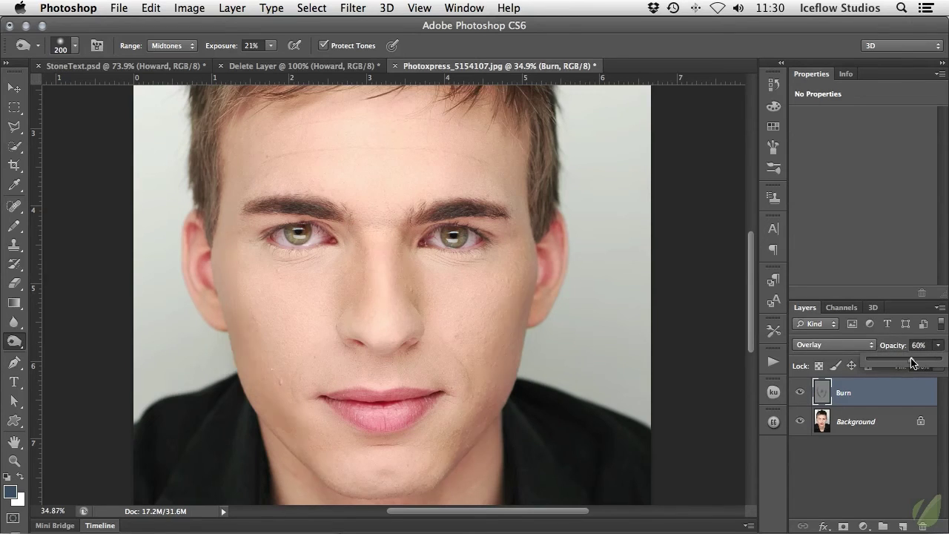
Step: Create a new layer named Dodge above the Burn layer
{"action": "left_click", "coordinate": [858, 461]}
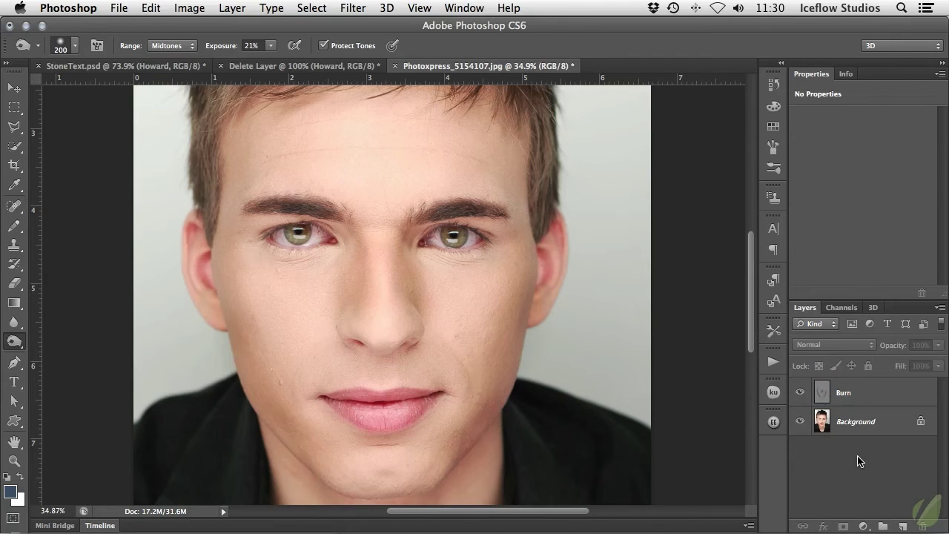
{"action": "key", "text": "super+shift+n"}
{"action": "type", "text": "Dodge"}
{"action": "key", "text": "Return"}
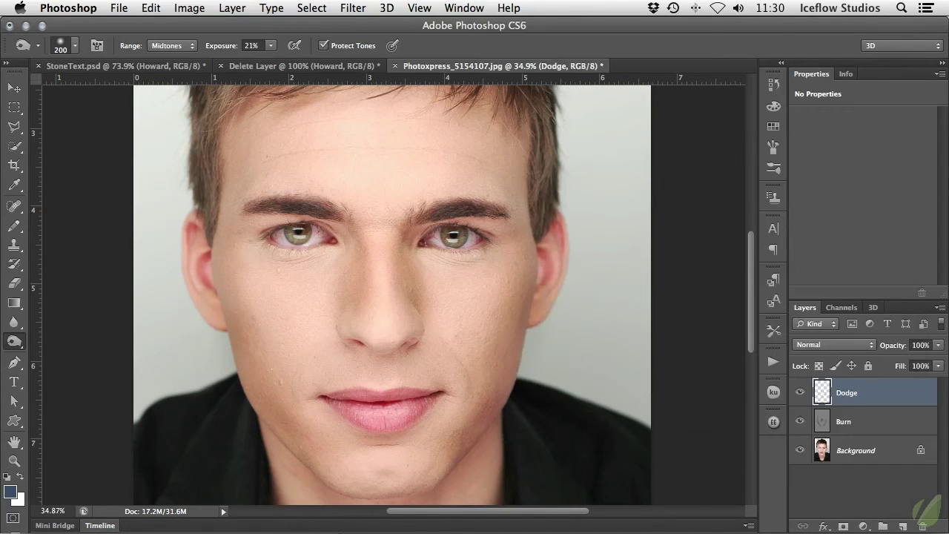
Step: Fill the Dodge layer with 50% Gray and set its blending mode to Overlay
{"action": "key", "text": "shift+F5"}
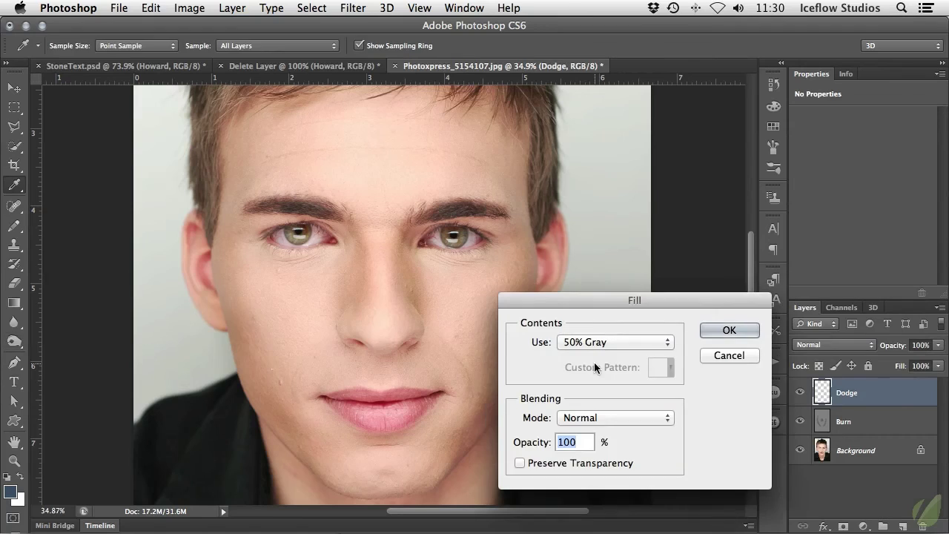
{"action": "left_click", "coordinate": [727, 332]}
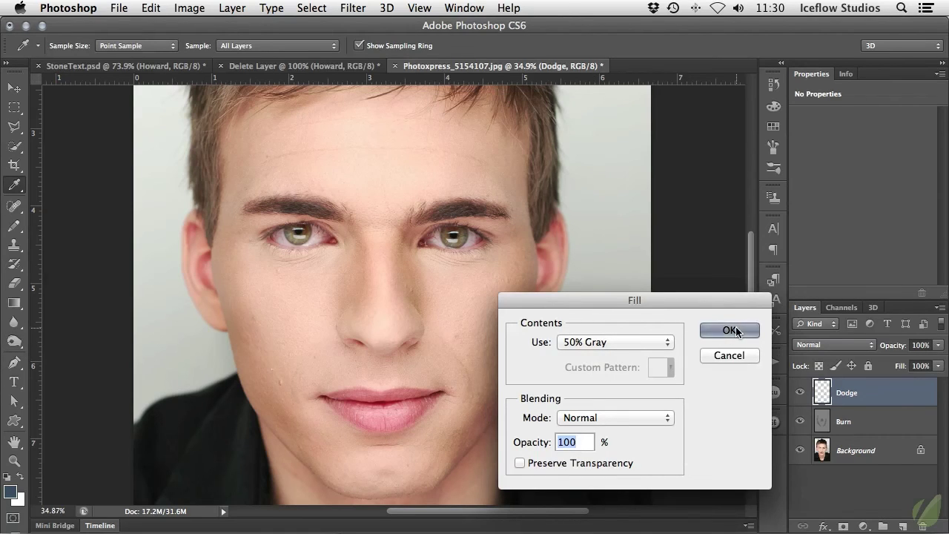
{"action": "key", "text": "o"}
{"action": "left_click", "coordinate": [832, 345]}
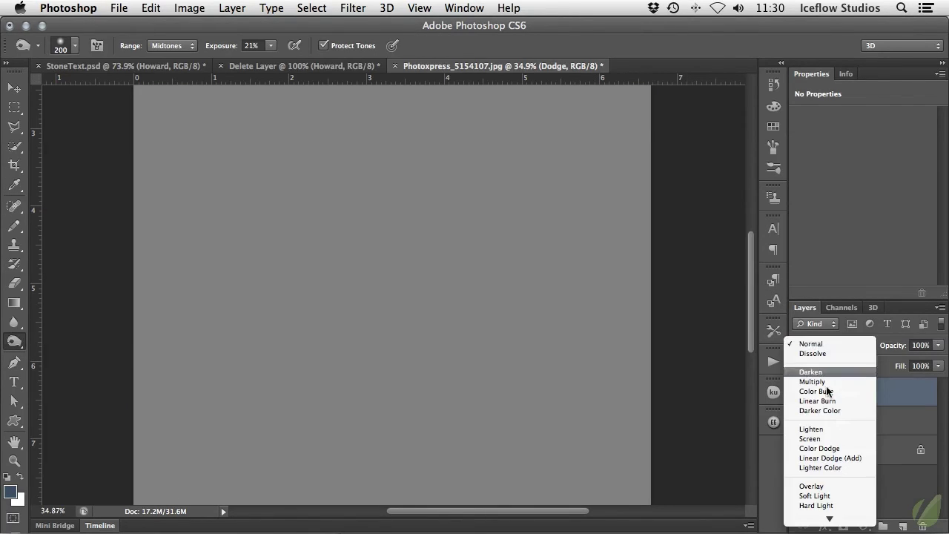
{"action": "left_click", "coordinate": [811, 486]}
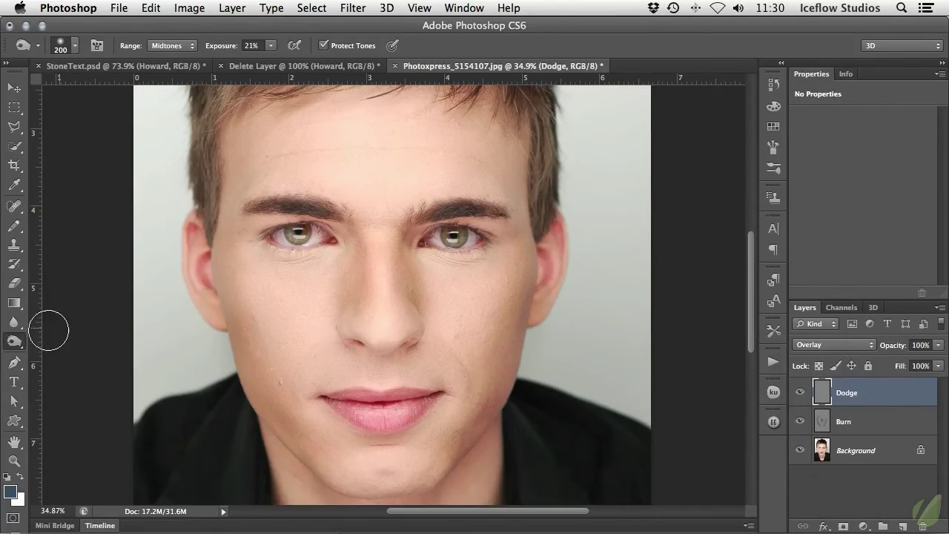
Step: Lighten the chin, nose and eyes with the Dodge Tool at 20% exposure on the Dodge layer
{"action": "left_click_drag", "start_coordinate": [16, 346], "coordinate": [58, 352]}
{"action": "left_click", "coordinate": [78, 340]}
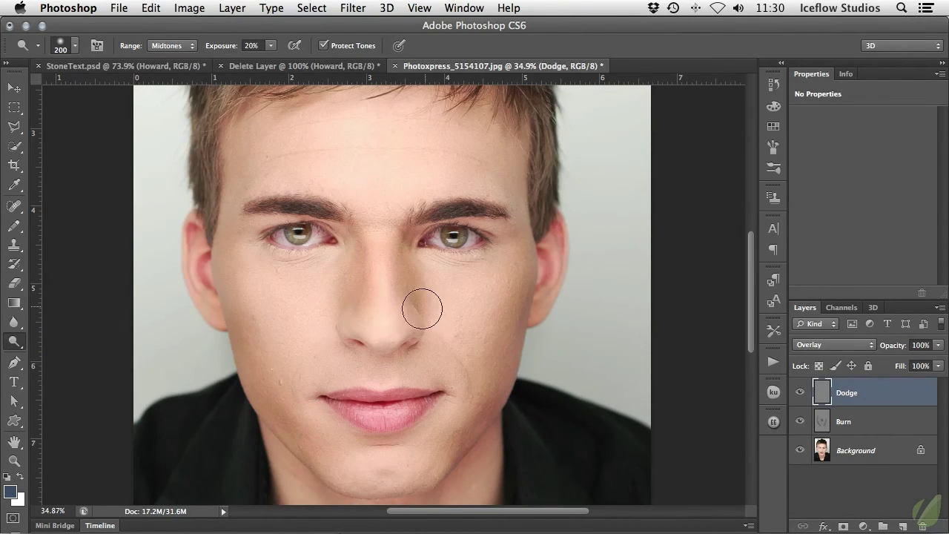
{"action": "mouse_move", "coordinate": [397, 409]}
{"action": "left_mouse_down"}
{"action": "mouse_move", "coordinate": [377, 444]}
{"action": "mouse_move", "coordinate": [352, 463]}
{"action": "mouse_move", "coordinate": [413, 462]}
{"action": "mouse_move", "coordinate": [349, 475]}
{"action": "mouse_move", "coordinate": [413, 460]}
{"action": "left_mouse_up"}
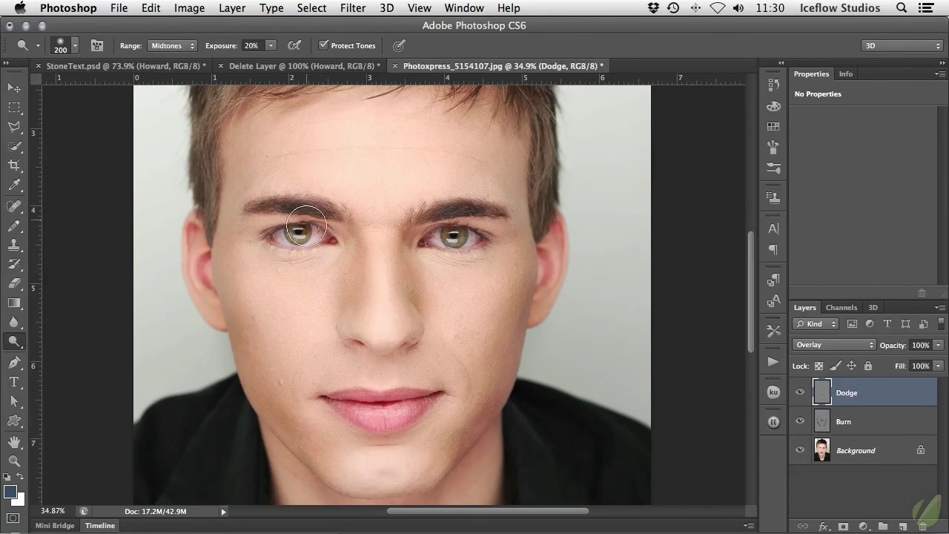
{"action": "mouse_move", "coordinate": [307, 224]}
{"action": "left_mouse_down"}
{"action": "mouse_move", "coordinate": [293, 237]}
{"action": "mouse_move", "coordinate": [341, 235]}
{"action": "left_mouse_up"}
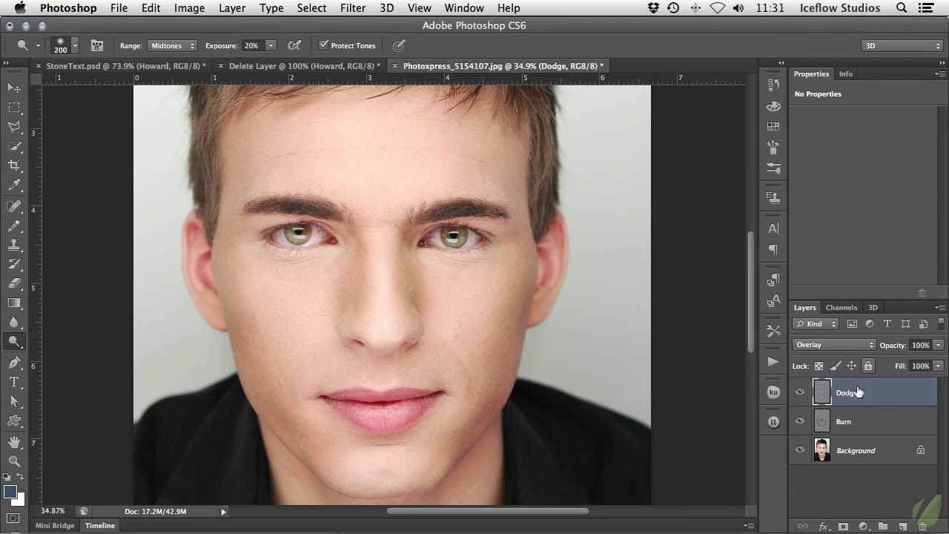
Step: Compare the portrait with the Dodge layer and the Burn layer each hidden and shown
{"action": "left_click", "coordinate": [800, 392]}
{"action": "left_click", "coordinate": [800, 392]}
{"action": "left_click", "coordinate": [800, 421]}
{"action": "left_click", "coordinate": [799, 422]}
Step: Darken the side of the forehead with the Burn Tool on the Burn layer
{"action": "left_click", "coordinate": [905, 424]}
{"action": "right_click", "coordinate": [20, 345]}
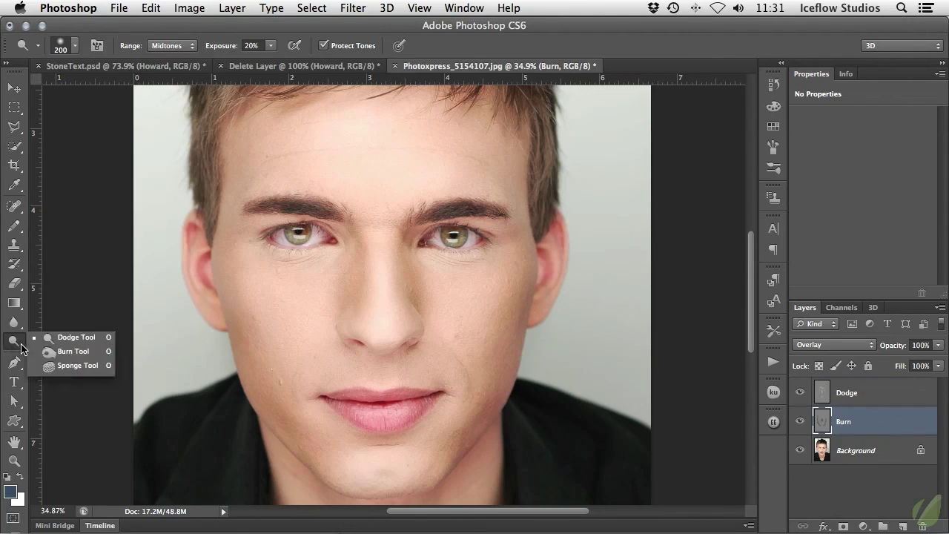
{"action": "left_click", "coordinate": [52, 351]}
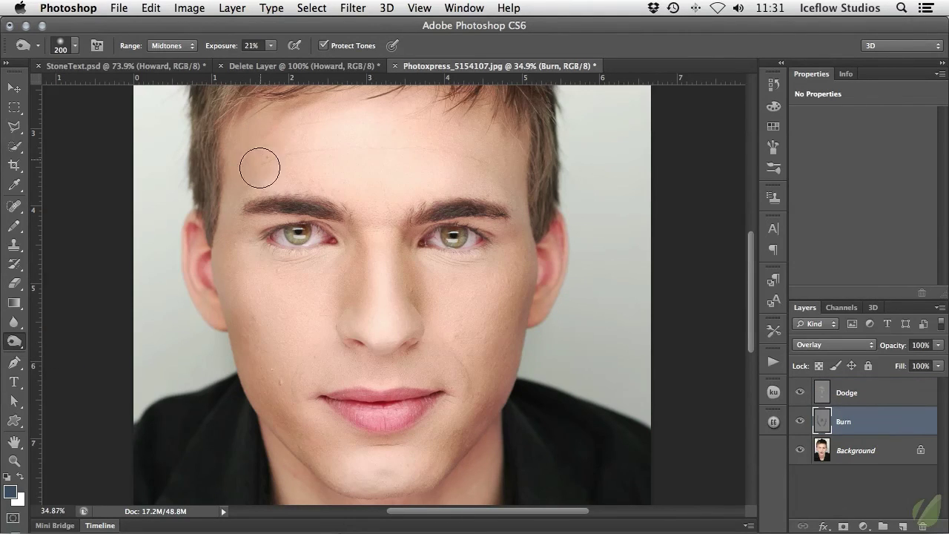